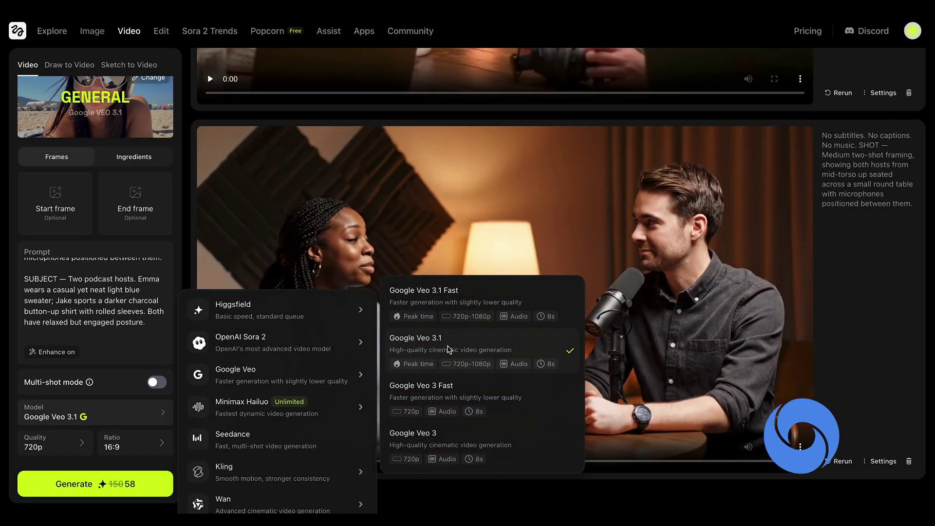
Close the model list, watch the two-host podcast clip full screen, then play the cozy-studio clip
{"action": "left_click", "coordinate": [449, 349]}
{"action": "left_click", "coordinate": [211, 448]}
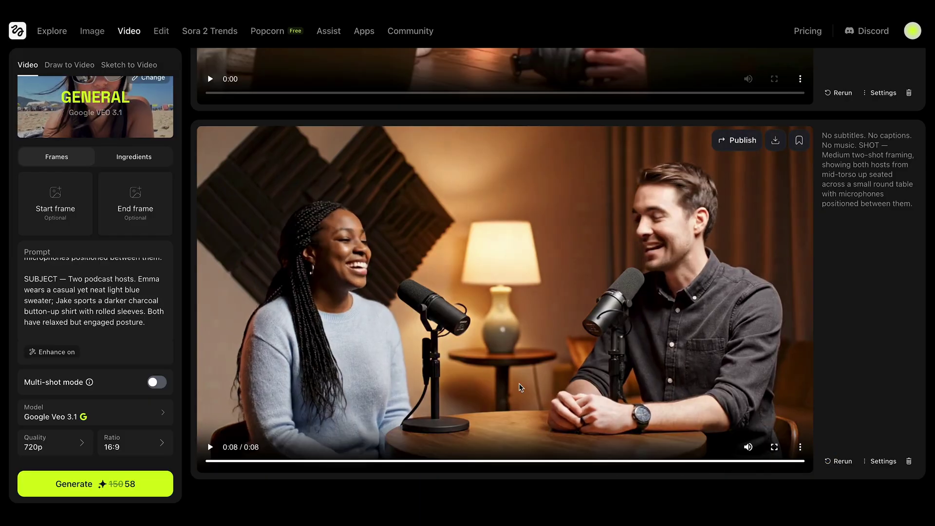
{"action": "double_click", "coordinate": [448, 299]}
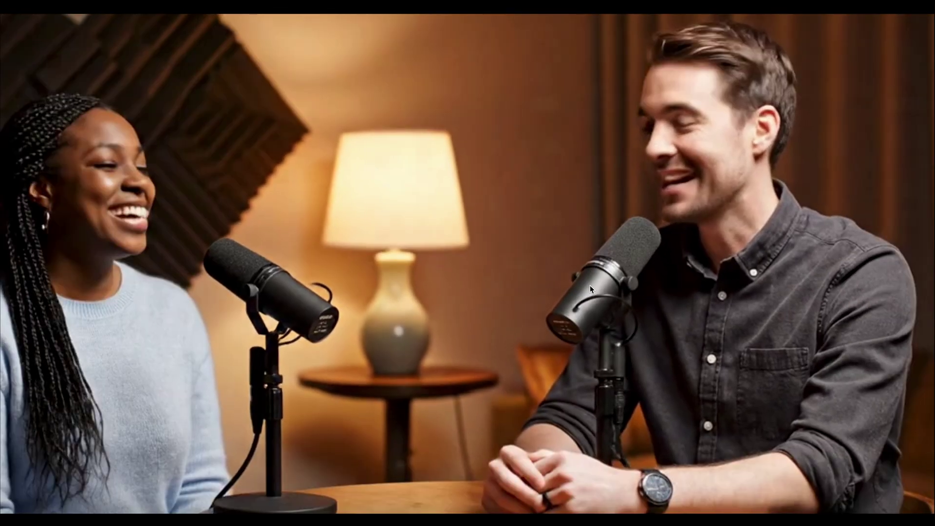
{"action": "double_click", "coordinate": [589, 285]}
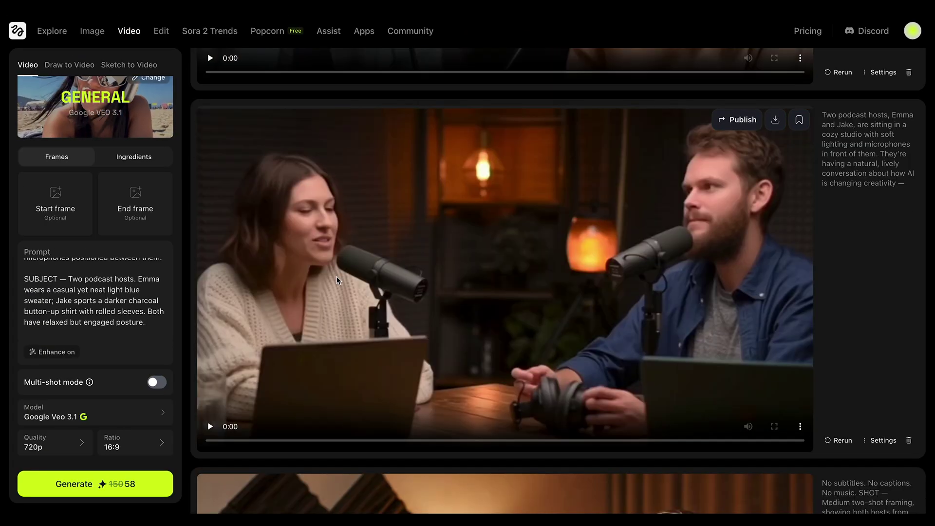
{"action": "left_click", "coordinate": [337, 276]}
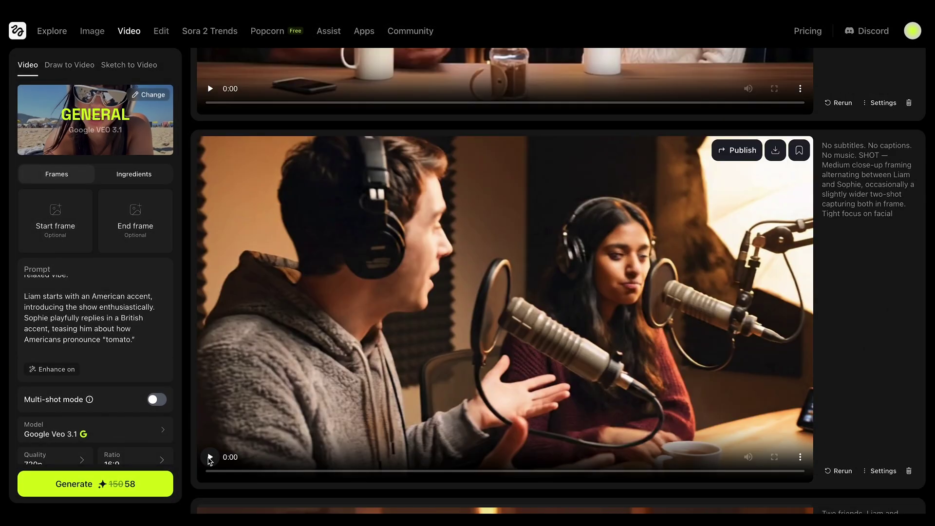
Play the headphones podcast clip twice, then scroll the feed toward the Great Accent Challenge clip
{"action": "left_click", "coordinate": [209, 458]}
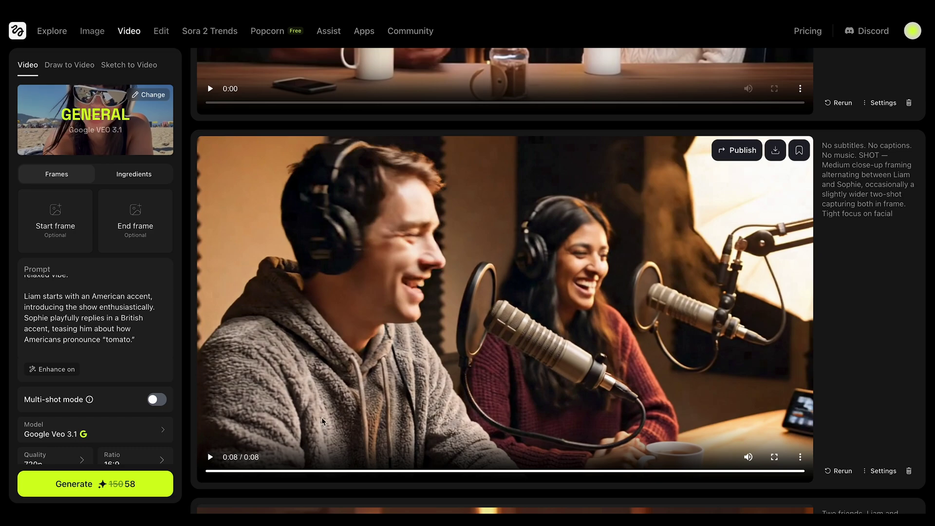
{"action": "left_click", "coordinate": [215, 460]}
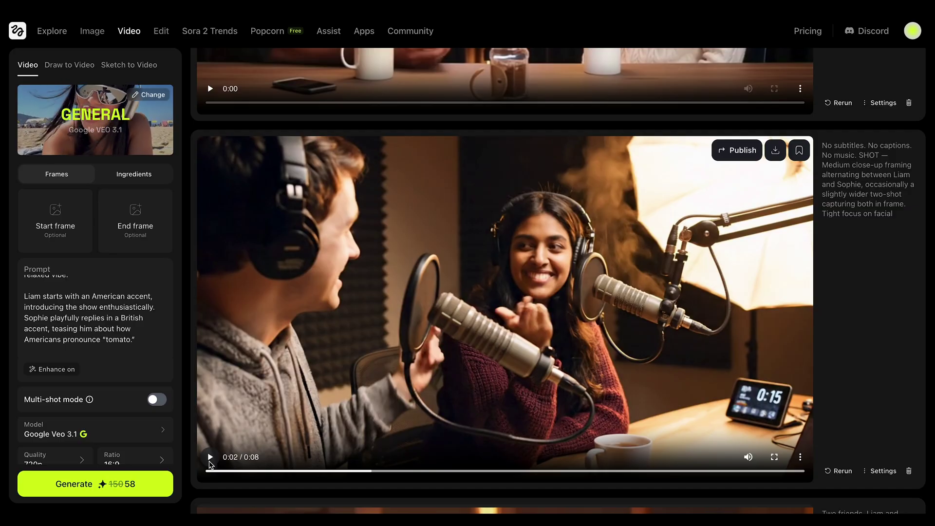
{"action": "scroll", "coordinate": [209, 465], "scroll_direction": "down", "scroll_amount": 8}
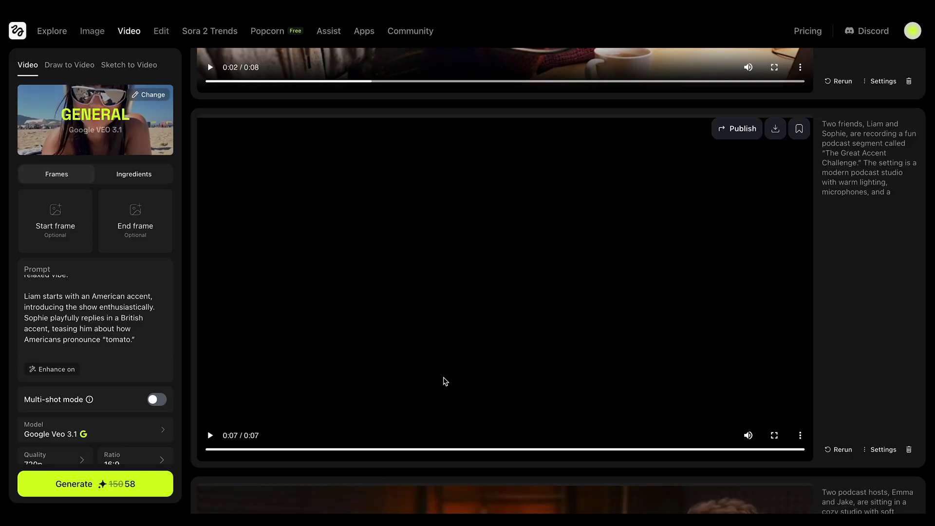
{"action": "scroll", "coordinate": [445, 381], "scroll_direction": "up", "scroll_amount": 3}
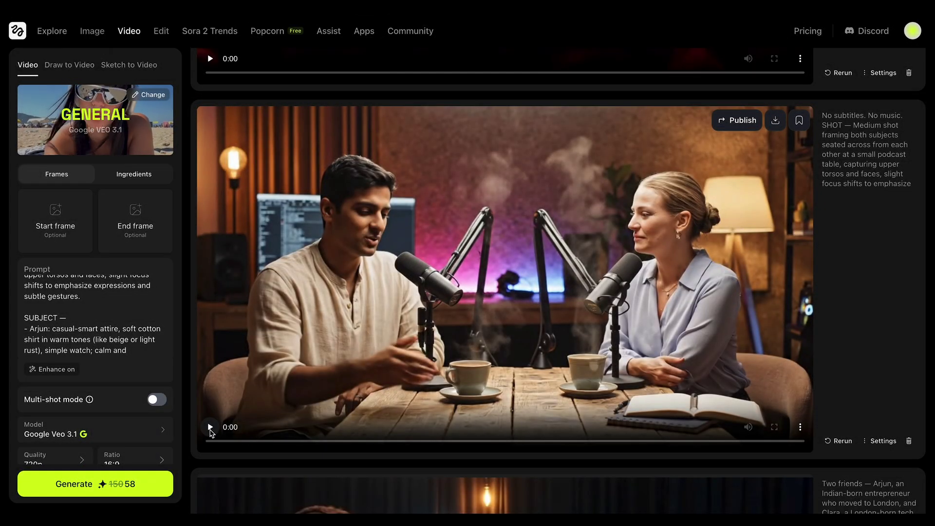
Play the Arjun-and-Clara tea-table podcast clip with steaming teacups
{"action": "left_click", "coordinate": [210, 427]}
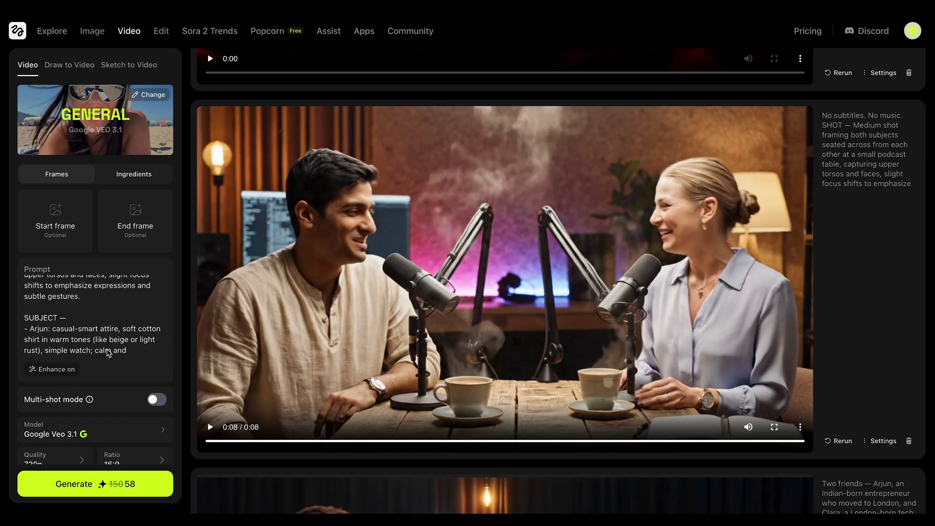
Replay and pause the teacup podcast clip, then play the Tea and Technology clip below it
{"action": "left_click", "coordinate": [210, 427]}
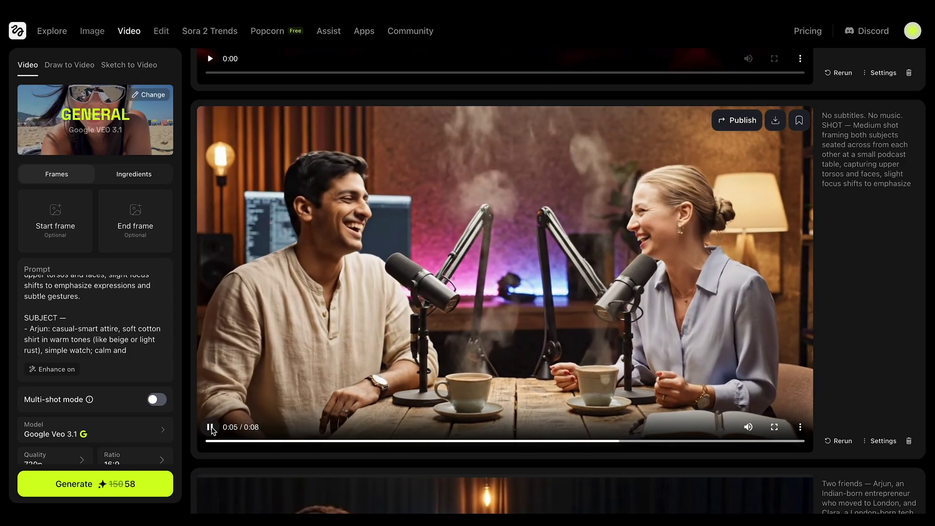
{"action": "left_click", "coordinate": [210, 427]}
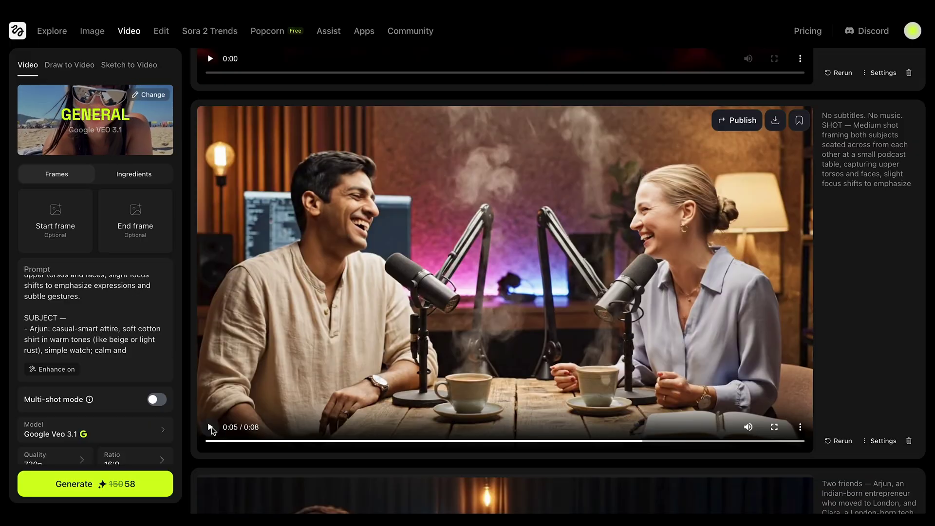
{"action": "scroll", "coordinate": [211, 430], "scroll_direction": "down", "scroll_amount": 5}
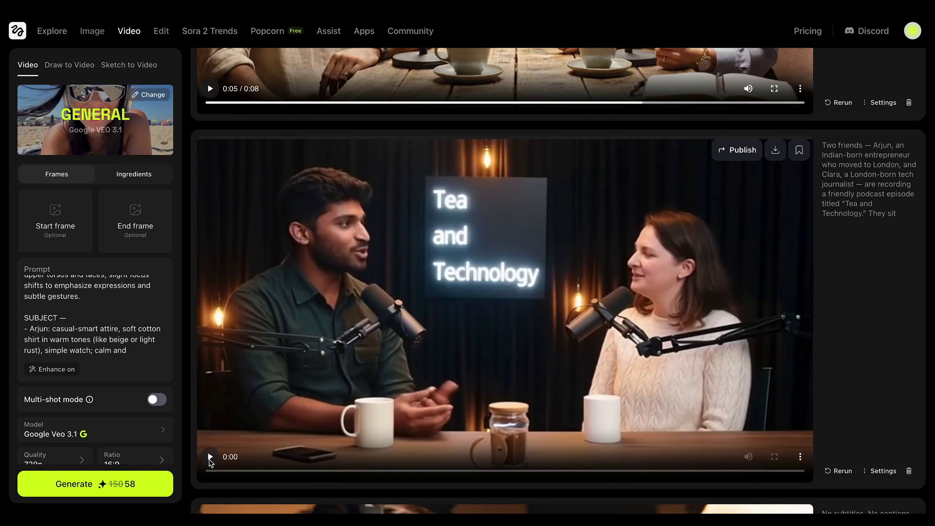
{"action": "left_click", "coordinate": [210, 457]}
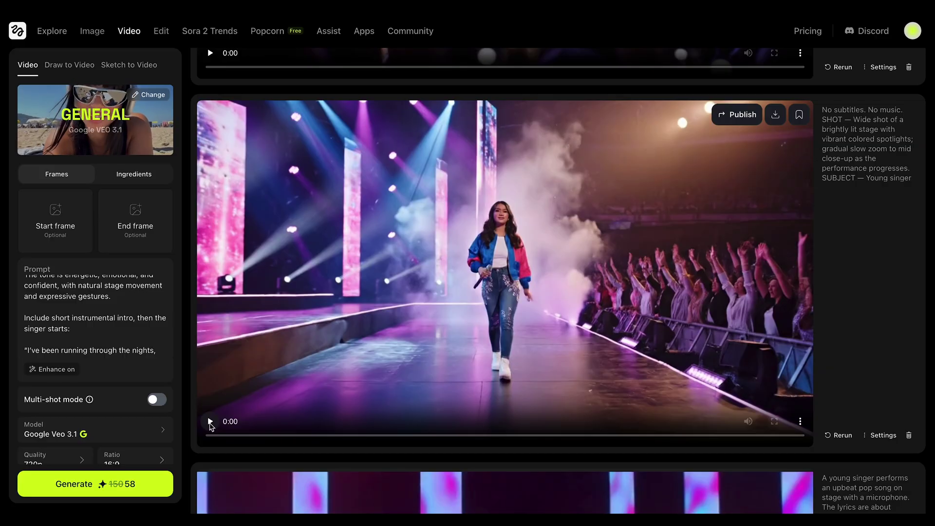
Play the stage singer clips and jump the second one back to 0:04
{"action": "left_click", "coordinate": [210, 422]}
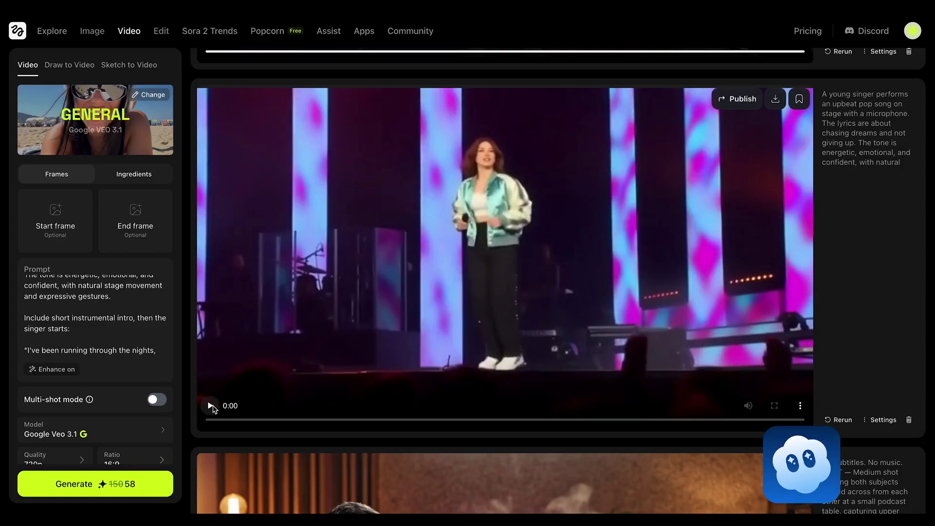
{"action": "left_click", "coordinate": [210, 406]}
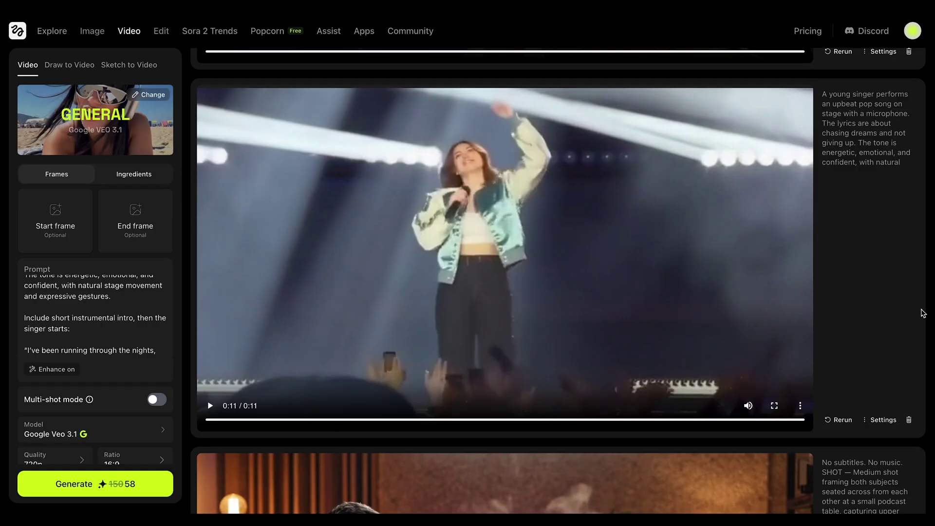
{"action": "left_click", "coordinate": [426, 420]}
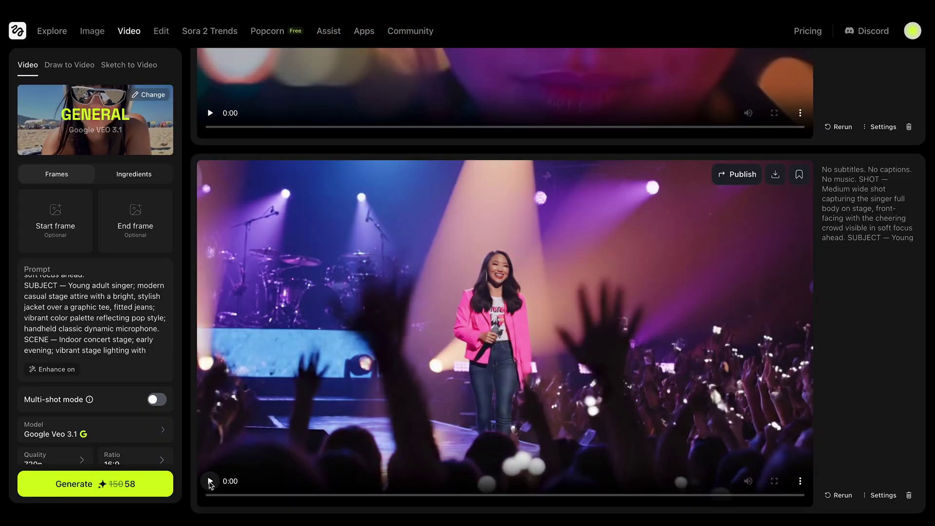
Play the pink-jacket singer clip, then bring up the Sora 2 Pro Max rooftop sunset singer clip
{"action": "left_click", "coordinate": [211, 484]}
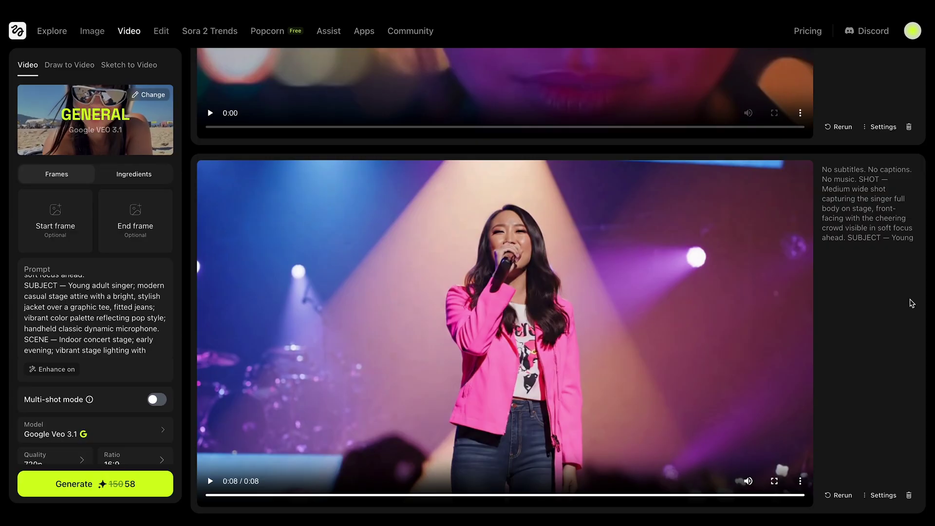
{"action": "mouse_move", "coordinate": [648, 410]}
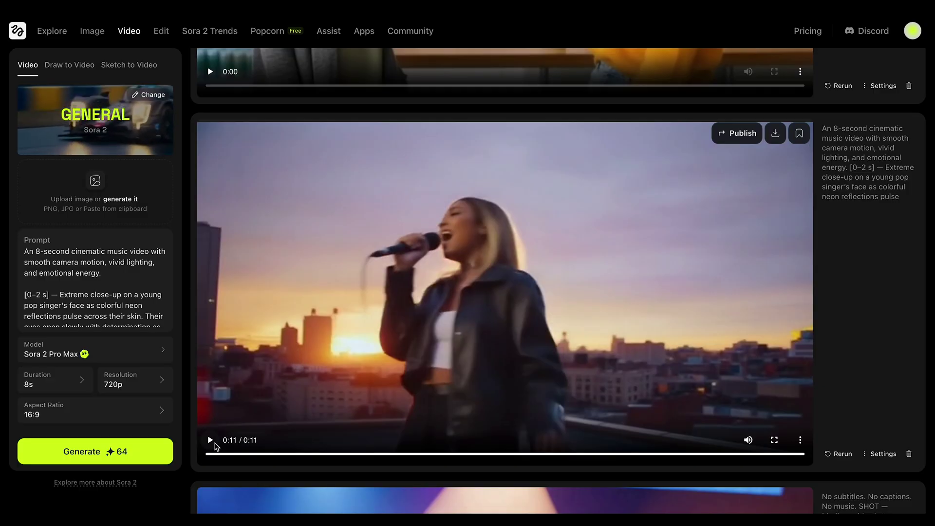
Replay the rooftop singer clip, then play the misty-forest rockstar guitarist music video
{"action": "left_click", "coordinate": [210, 441]}
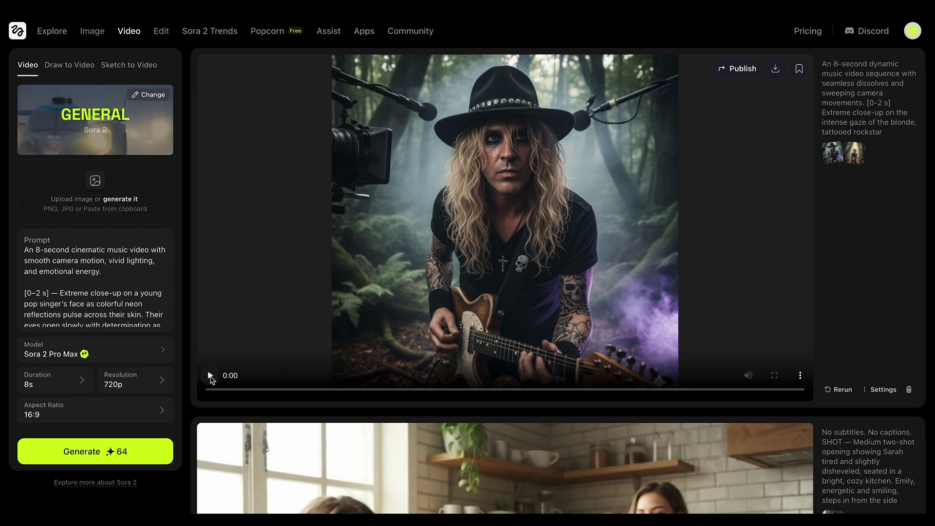
{"action": "left_click", "coordinate": [210, 375]}
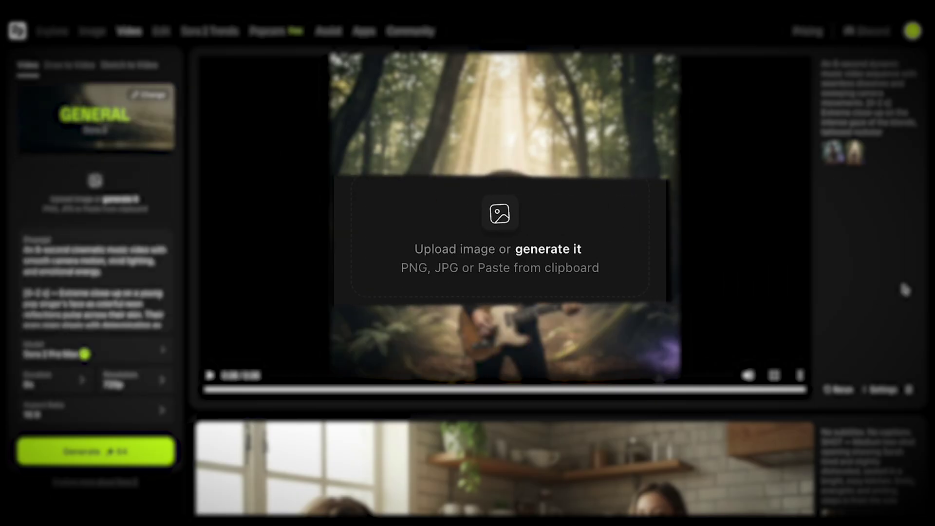
Scroll the Video feed to the Sora 2 Pro Max Garlic Juice kitchen clip of two women
{"action": "mouse_move", "coordinate": [102, 207]}
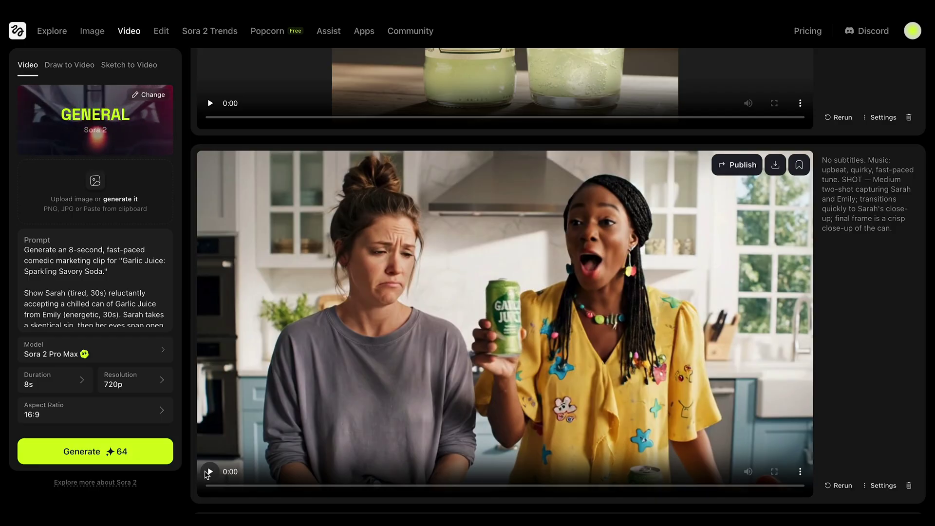
Play, replay and pause the Garlic Juice kitchen ad, then scrub the can end-card clip from 0:02 to 0:07
{"action": "left_click", "coordinate": [210, 471]}
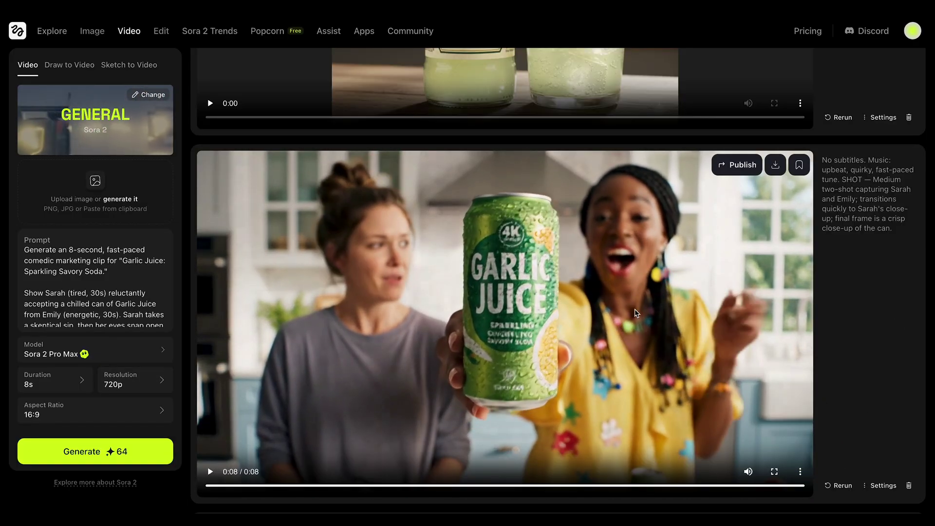
{"action": "left_click", "coordinate": [209, 472]}
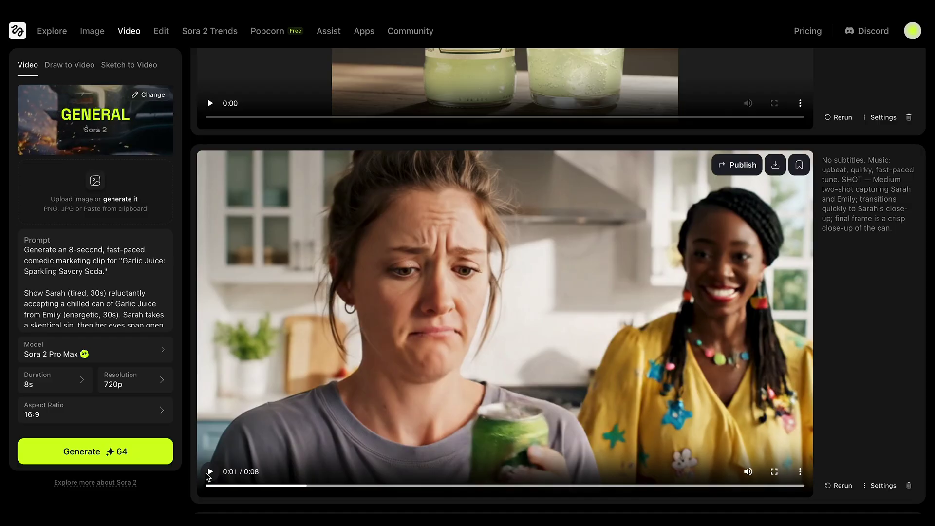
{"action": "left_click", "coordinate": [210, 471]}
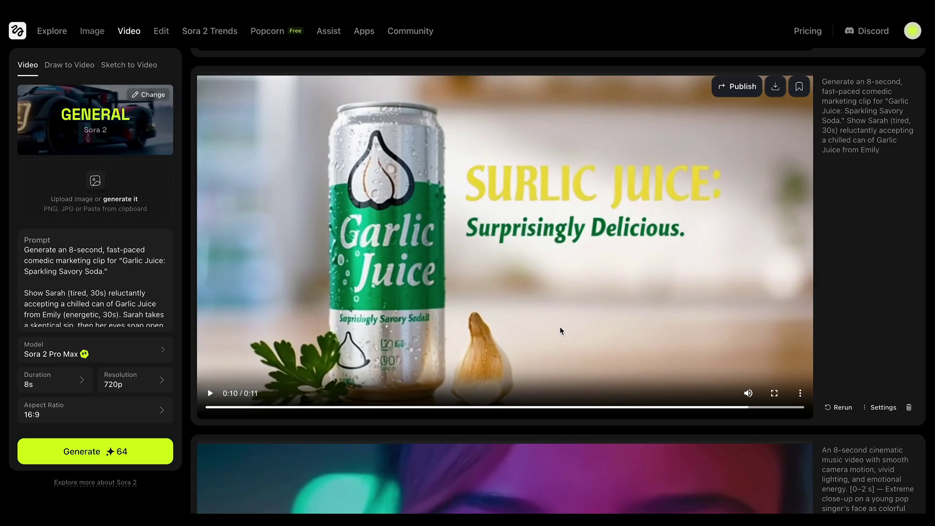
{"action": "left_click_drag", "start_coordinate": [279, 411], "coordinate": [448, 410]}
{"action": "left_click_drag", "start_coordinate": [252, 409], "coordinate": [639, 410]}
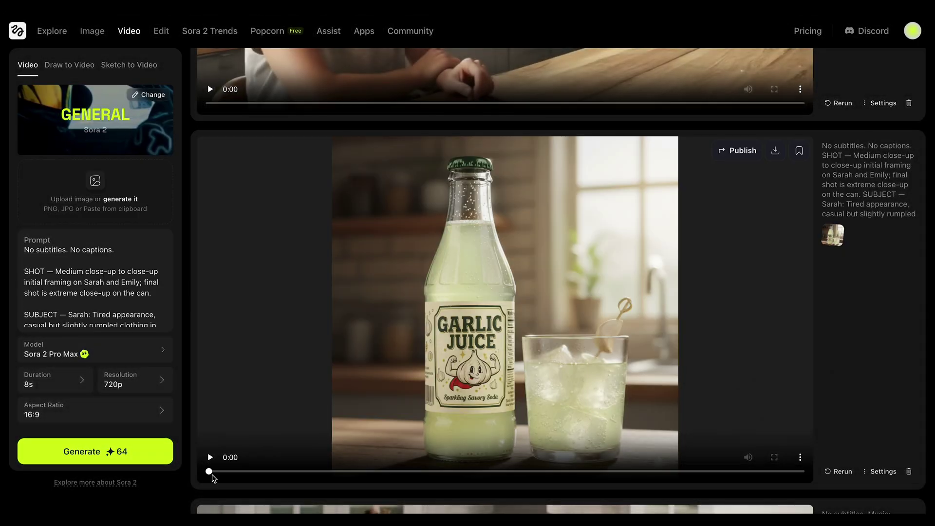
Play the Garlic Juice bottle clip, rewind to the toasting shot, and pause there
{"action": "left_click", "coordinate": [210, 458]}
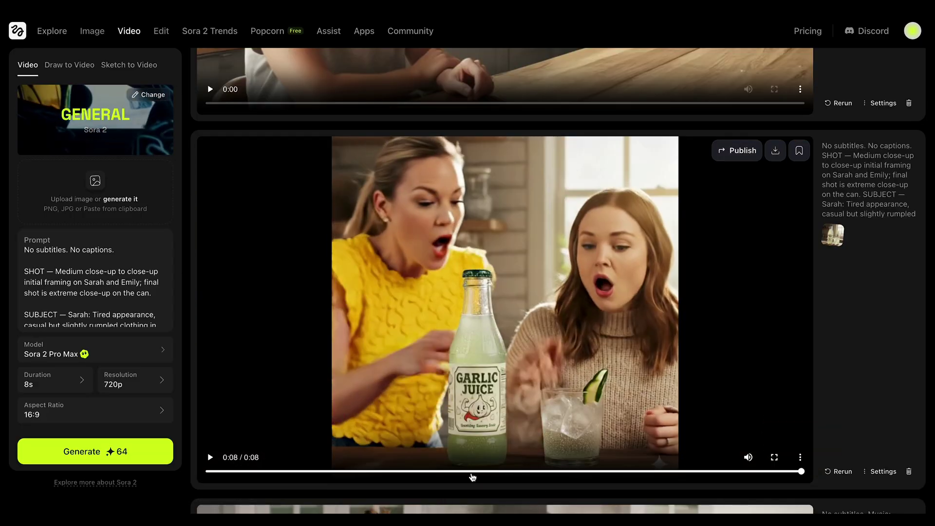
{"action": "left_click_drag", "start_coordinate": [472, 476], "coordinate": [404, 471]}
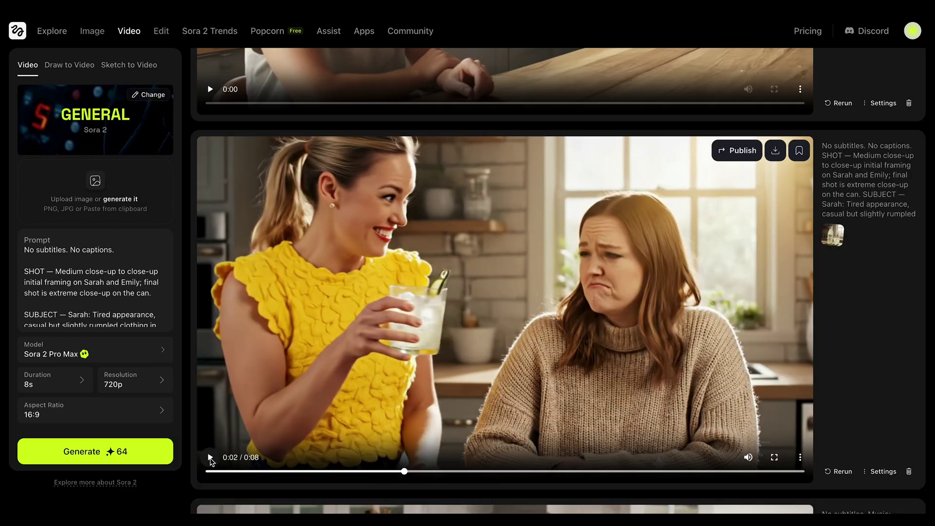
{"action": "left_click", "coordinate": [211, 459]}
{"action": "left_click", "coordinate": [211, 459]}
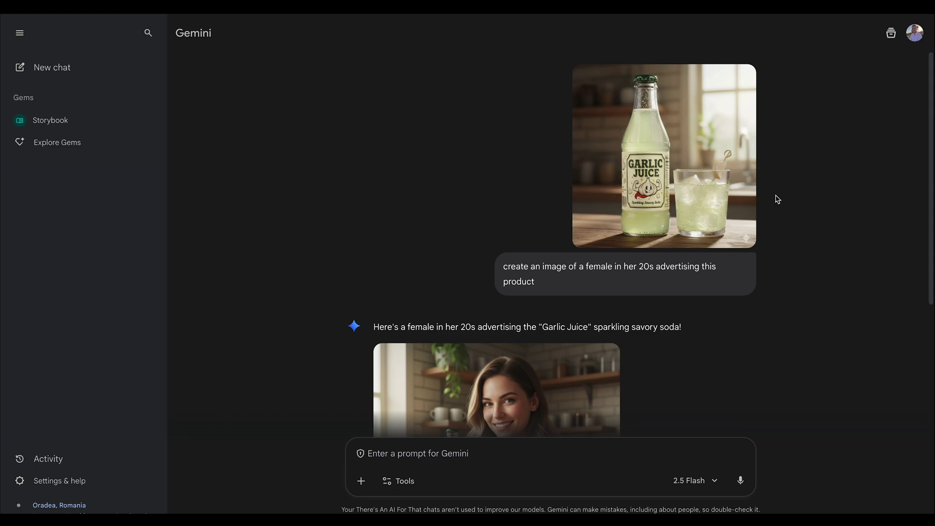
View the Gemini image of the woman with Garlic Juice, then play her 8-second Higgsfield clip
{"action": "scroll", "coordinate": [662, 396], "scroll_direction": "down", "scroll_amount": 4}
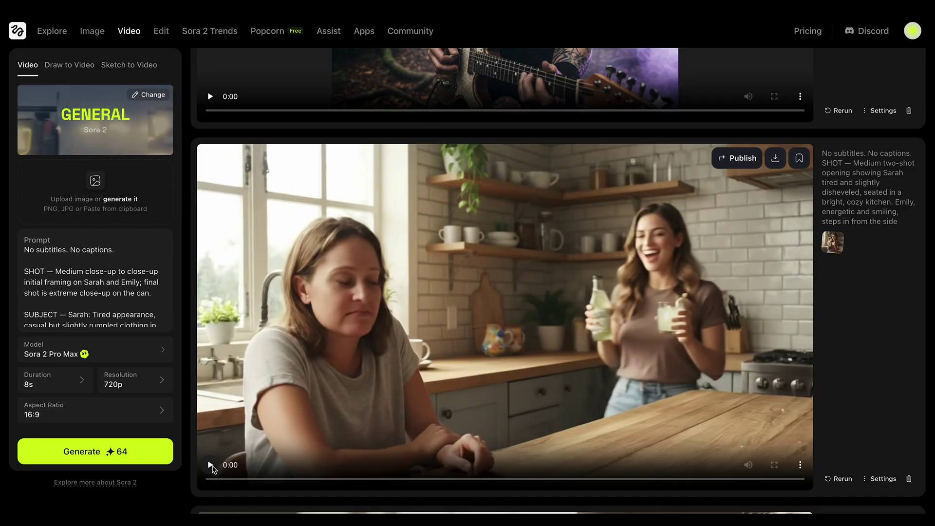
{"action": "left_click", "coordinate": [211, 464]}
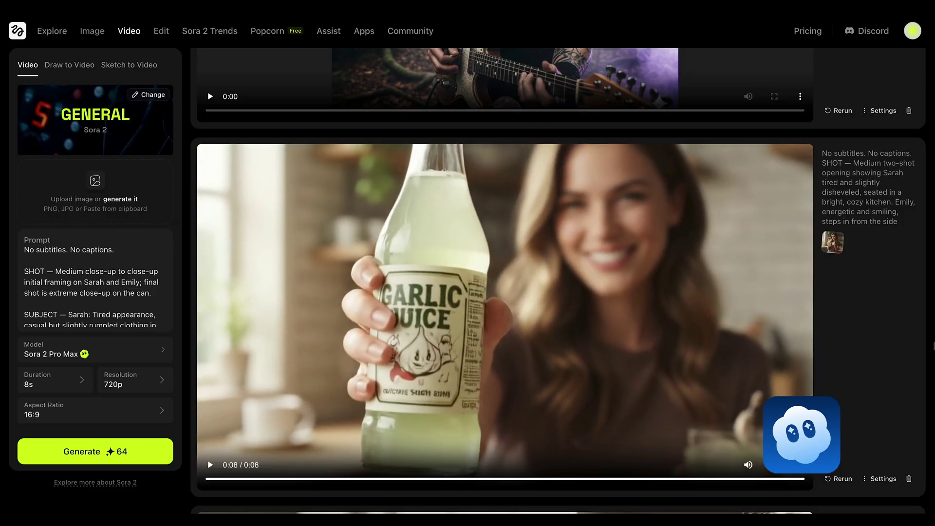
Scroll to the Sora 2 Trends YouTube feed of Garlic Juice product ads
{"action": "scroll", "coordinate": [642, 341], "scroll_direction": "down", "scroll_amount": 2}
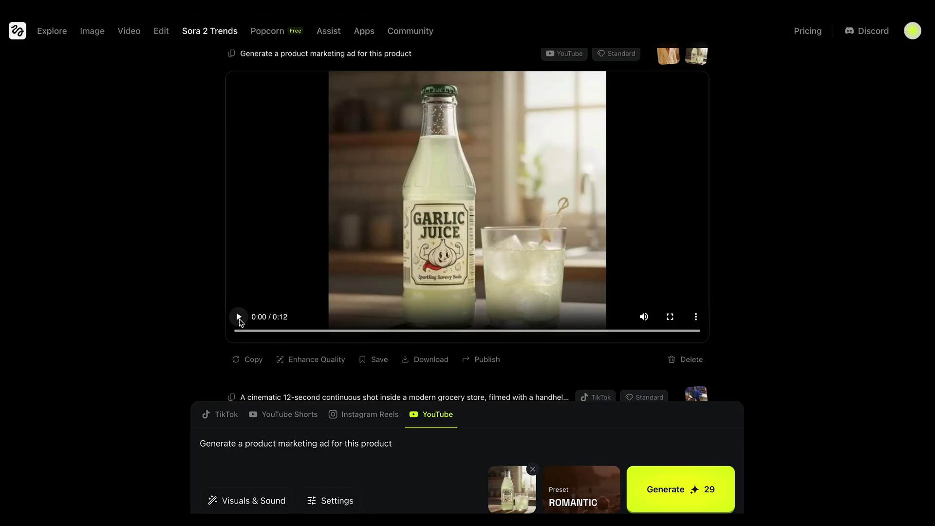
Play, pause and restart the earlier Garlic Juice product ads in the feed
{"action": "left_click", "coordinate": [238, 317]}
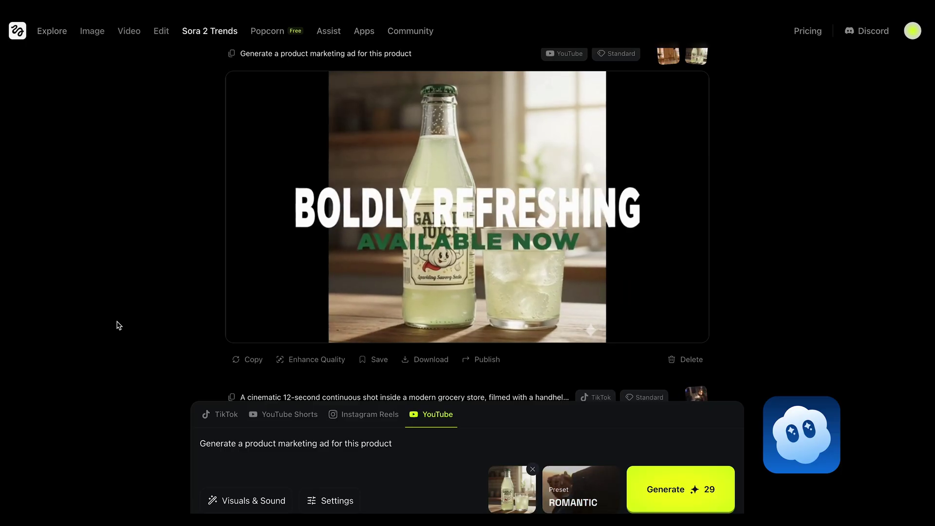
{"action": "left_click", "coordinate": [237, 318]}
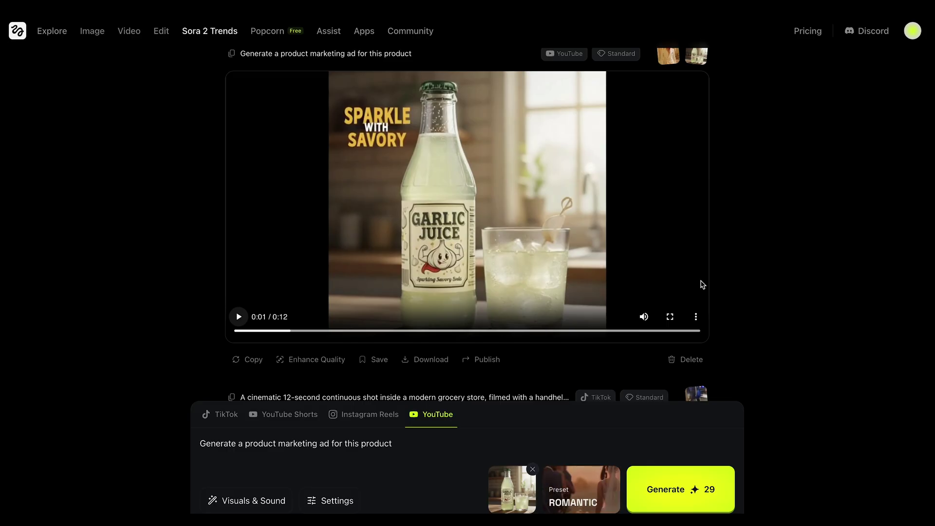
{"action": "scroll", "coordinate": [742, 210], "scroll_direction": "up", "scroll_amount": 6}
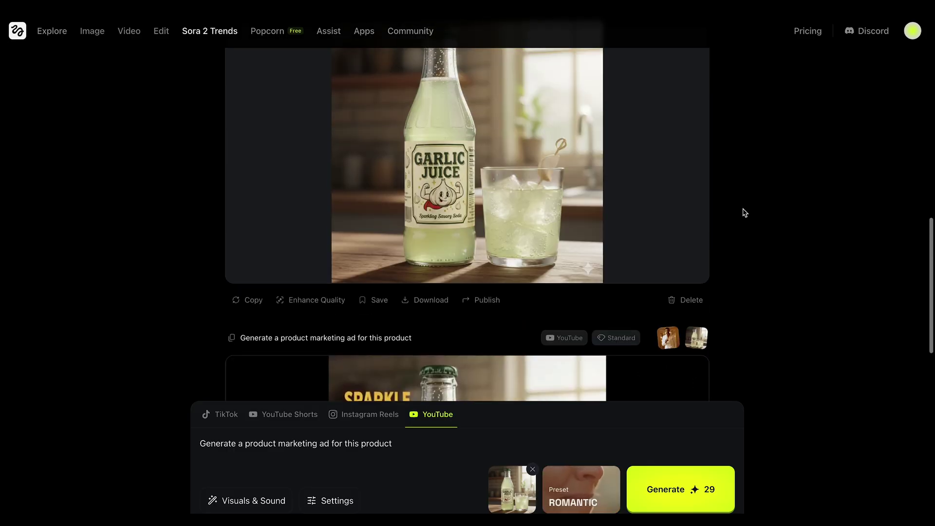
{"action": "left_click", "coordinate": [237, 340]}
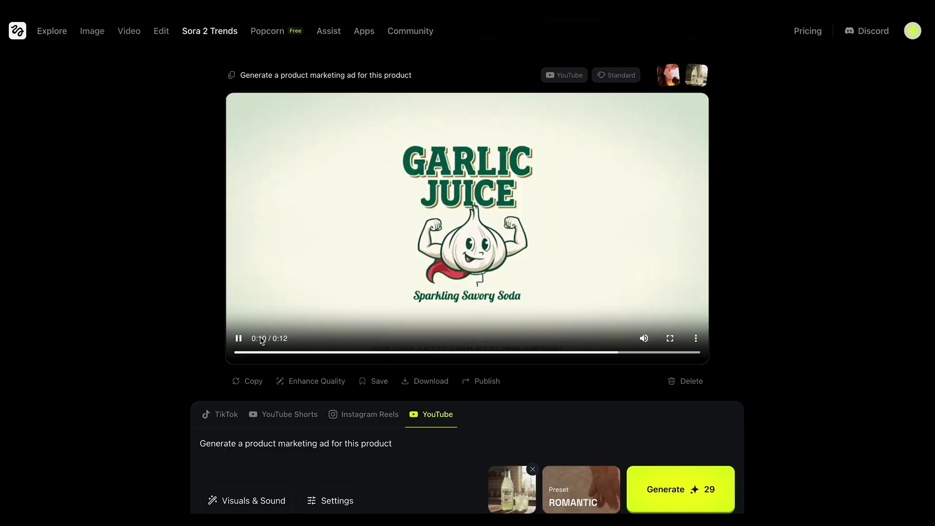
{"action": "left_click", "coordinate": [261, 351]}
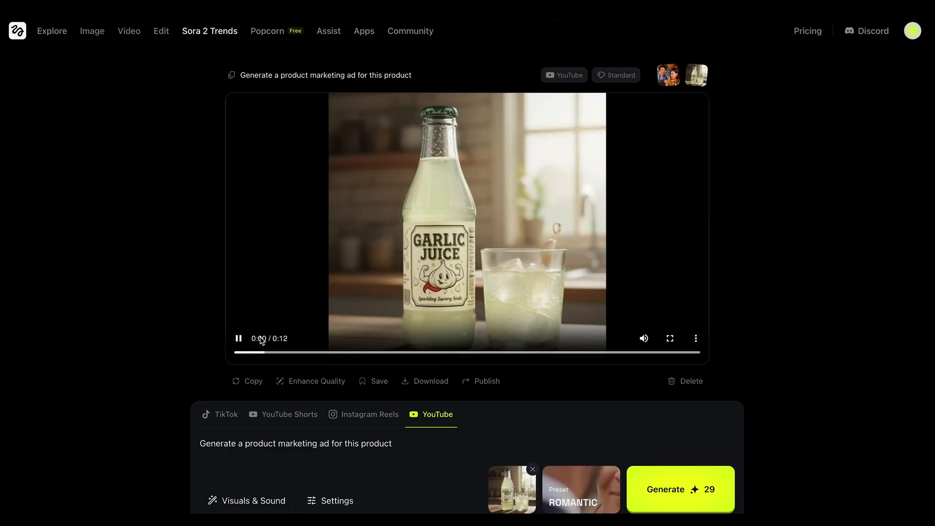
{"action": "left_click", "coordinate": [238, 337]}
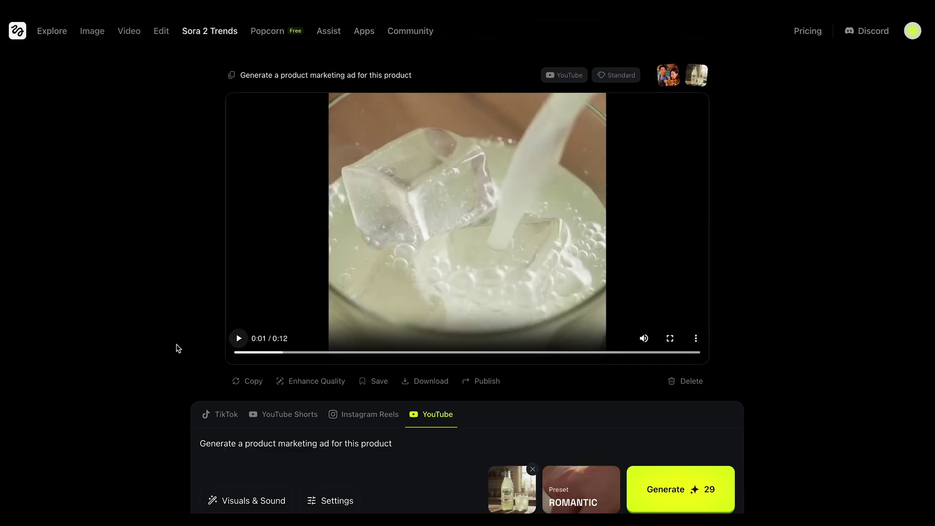
{"action": "scroll", "coordinate": [178, 347], "scroll_direction": "up", "scroll_amount": 7}
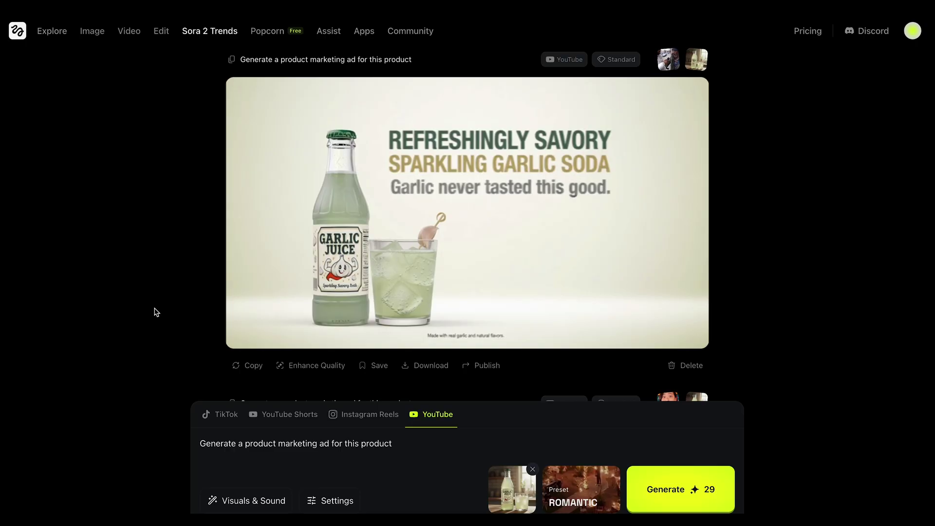
{"action": "scroll", "coordinate": [185, 356], "scroll_direction": "up", "scroll_amount": 1}
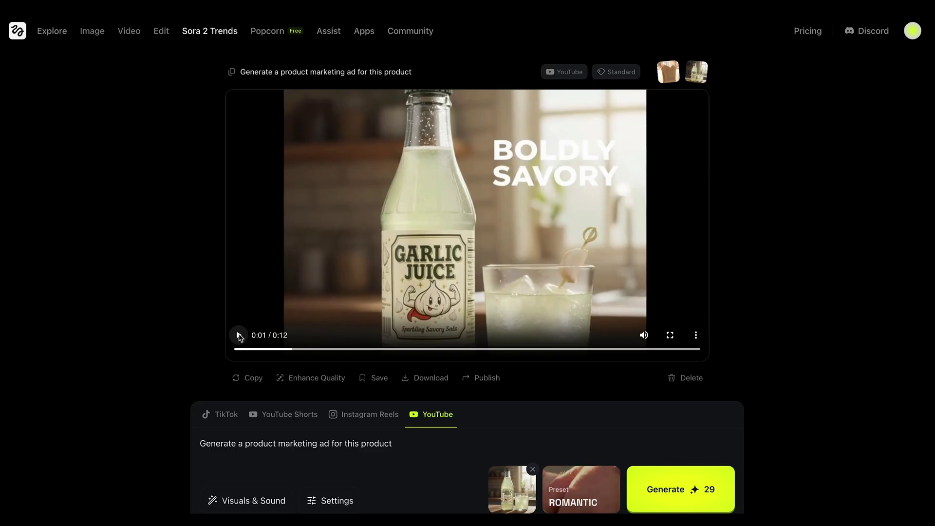
Generate the luxury Garlic Juice ad and play it to the 'Where flavor meets finesse' card
{"action": "left_click", "coordinate": [581, 489]}
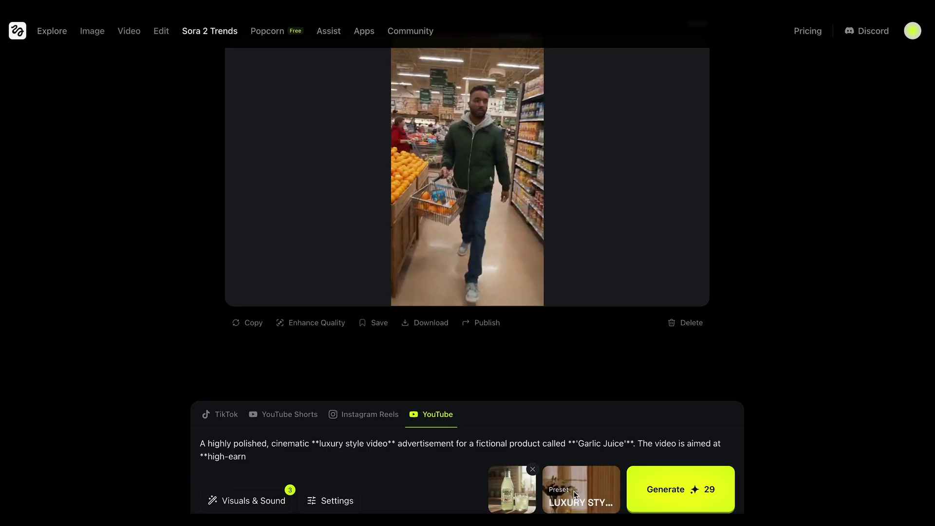
{"action": "left_click", "coordinate": [717, 489]}
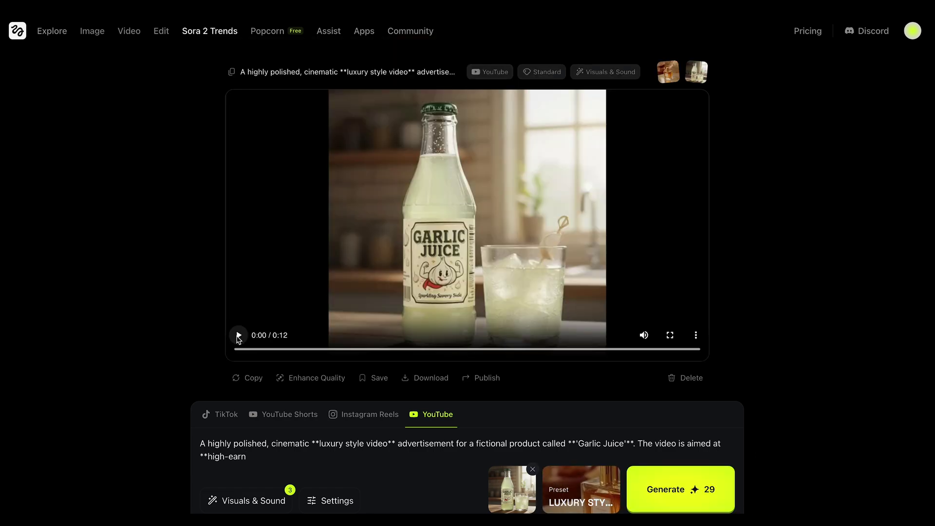
{"action": "left_click", "coordinate": [239, 335]}
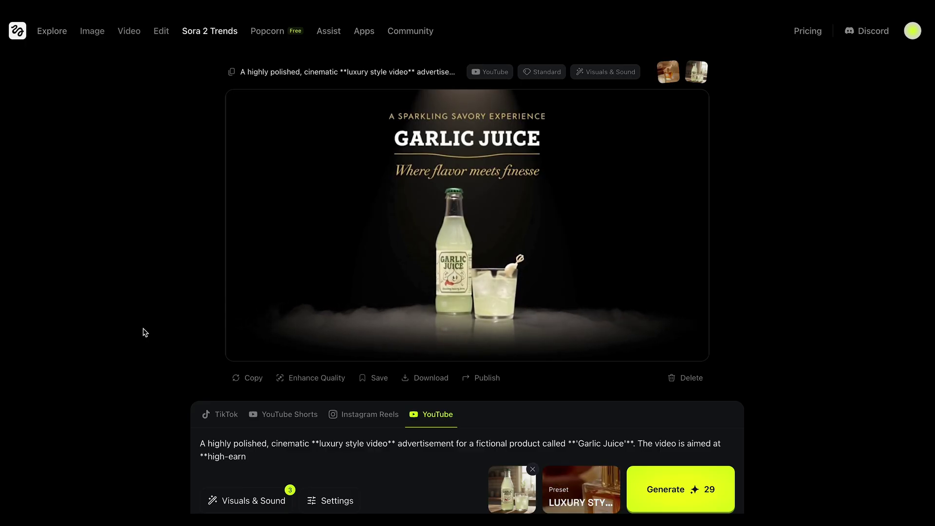
Switch the preset to Street Interview and generate the 12-second street-interview Garlic Juice ad
{"action": "left_click", "coordinate": [611, 494]}
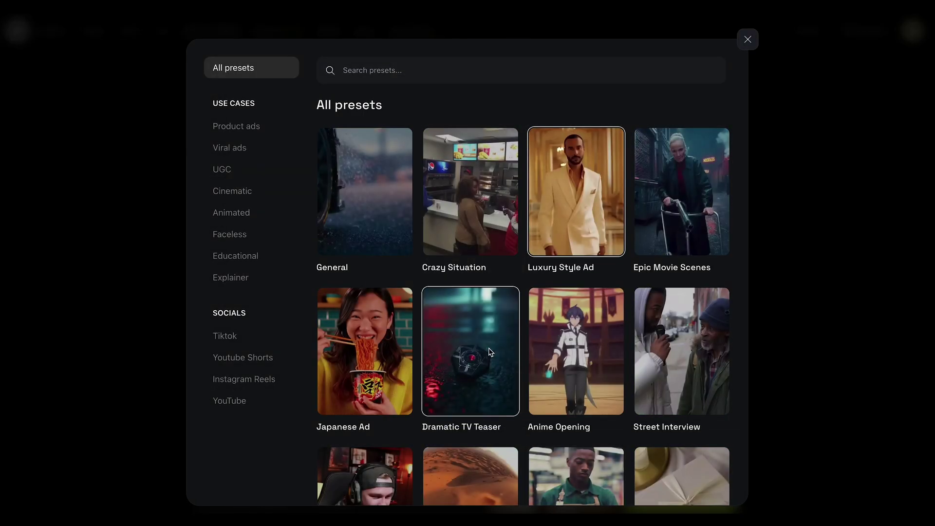
{"action": "scroll", "coordinate": [730, 292], "scroll_direction": "down", "scroll_amount": 2}
{"action": "left_click", "coordinate": [693, 252]}
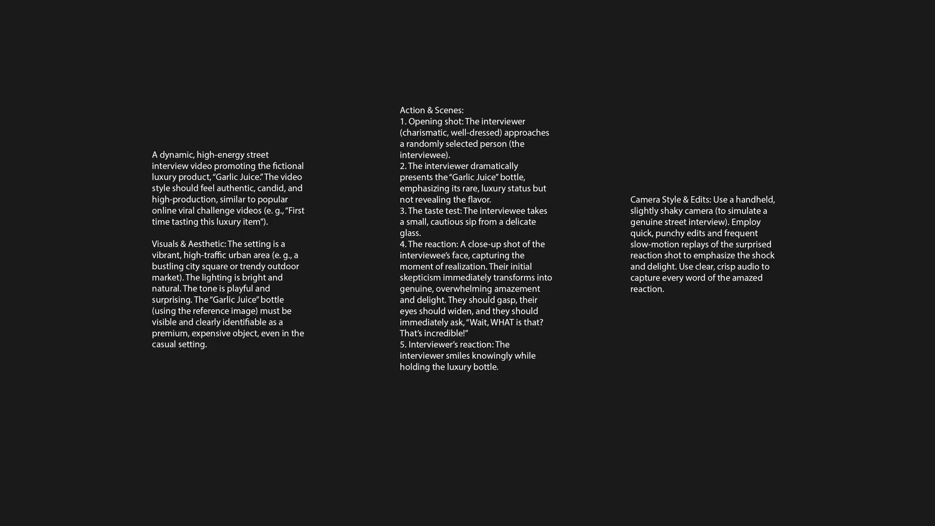
{"action": "left_click", "coordinate": [685, 490]}
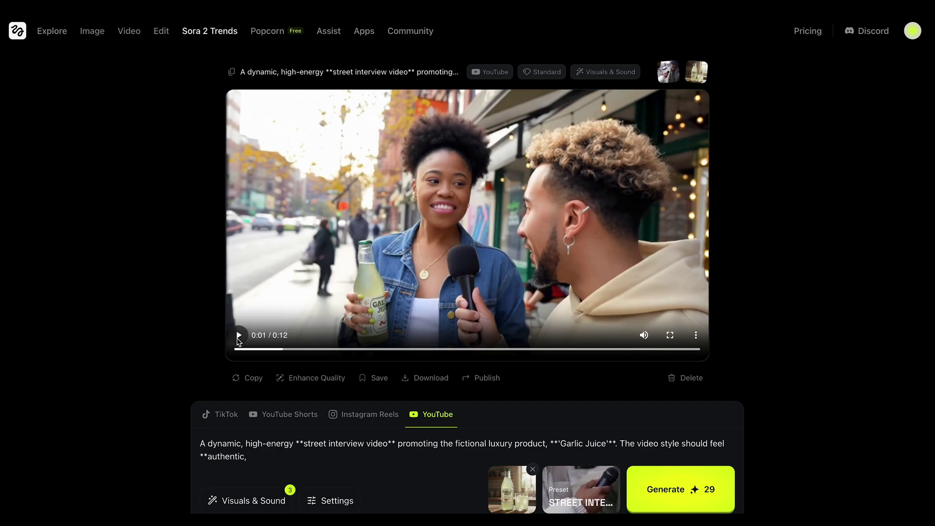
Scroll the feed, playing and then pausing the earlier Garlic Juice bottle product ads
{"action": "scroll", "coordinate": [455, 262], "scroll_direction": "up", "scroll_amount": 10}
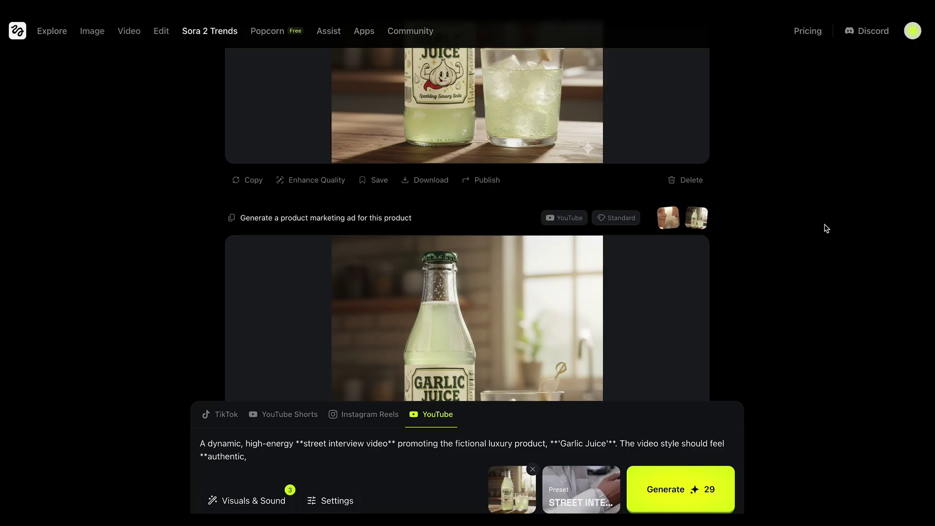
{"action": "scroll", "coordinate": [673, 188], "scroll_direction": "down", "scroll_amount": 2}
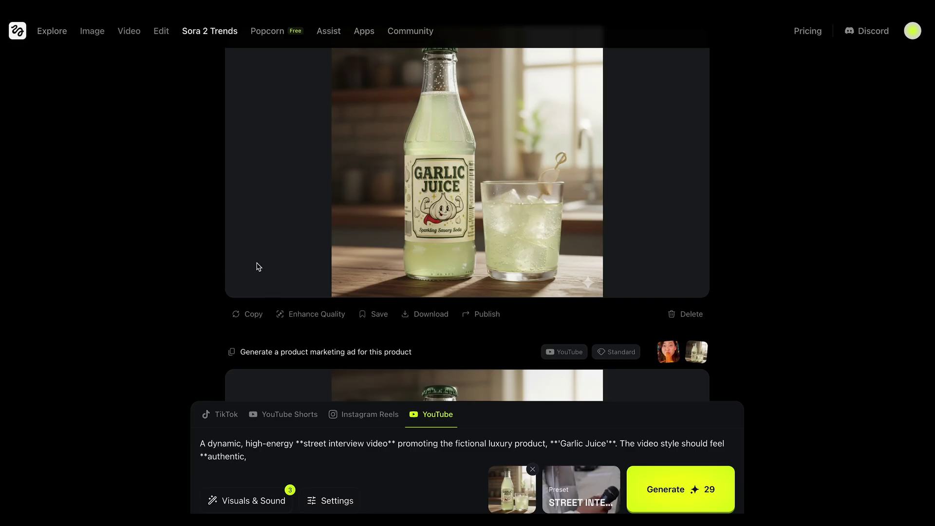
{"action": "left_click", "coordinate": [237, 271]}
{"action": "scroll", "coordinate": [196, 275], "scroll_direction": "down", "scroll_amount": 5}
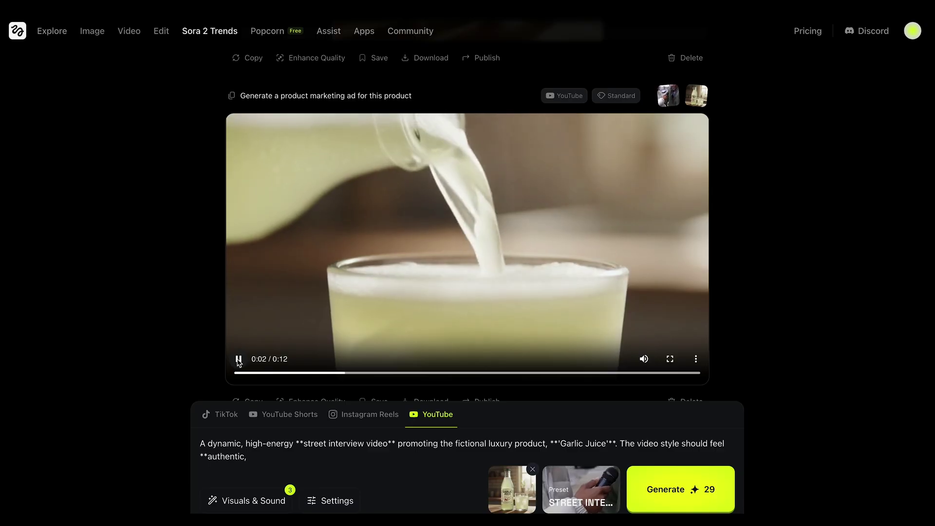
{"action": "left_click", "coordinate": [239, 359]}
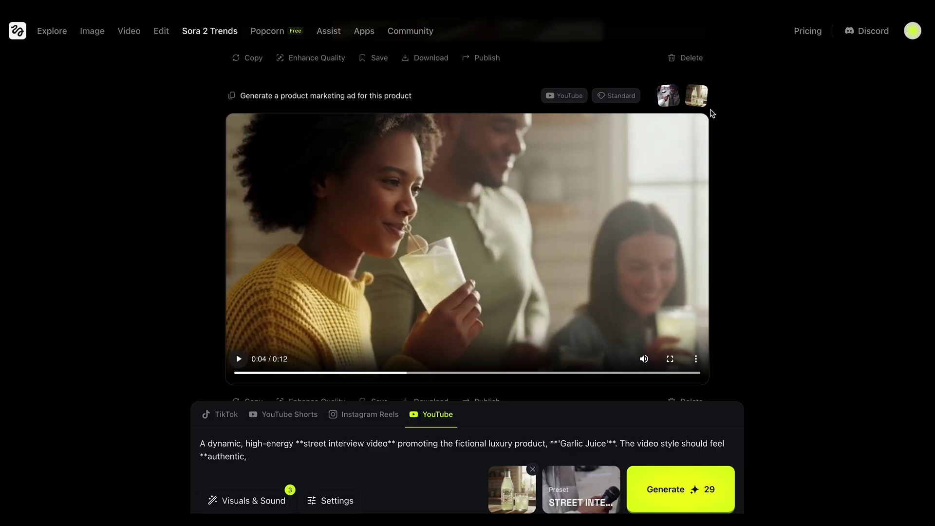
{"action": "scroll", "coordinate": [428, 83], "scroll_direction": "down", "scroll_amount": 7}
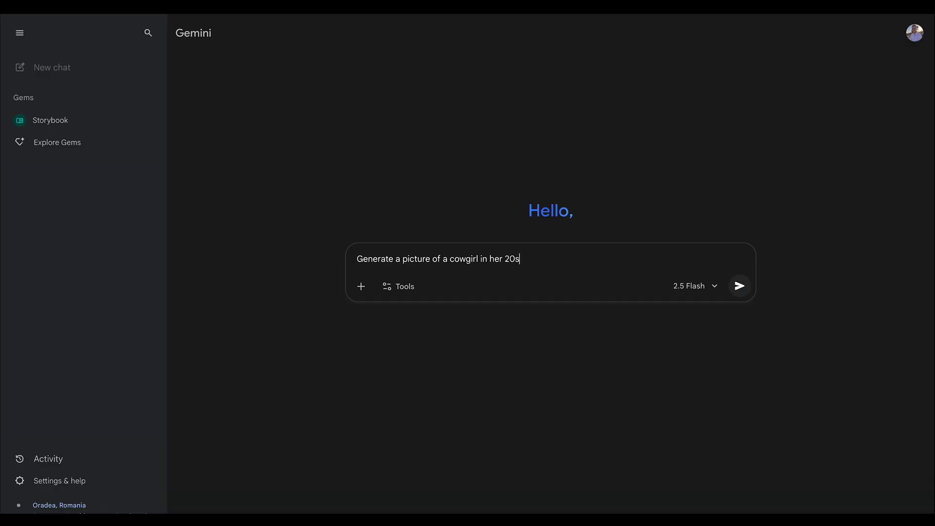
Send the cowgirl-in-her-20s prompt, then request 'Generate a picture of her horse'
{"action": "key", "text": "Return"}
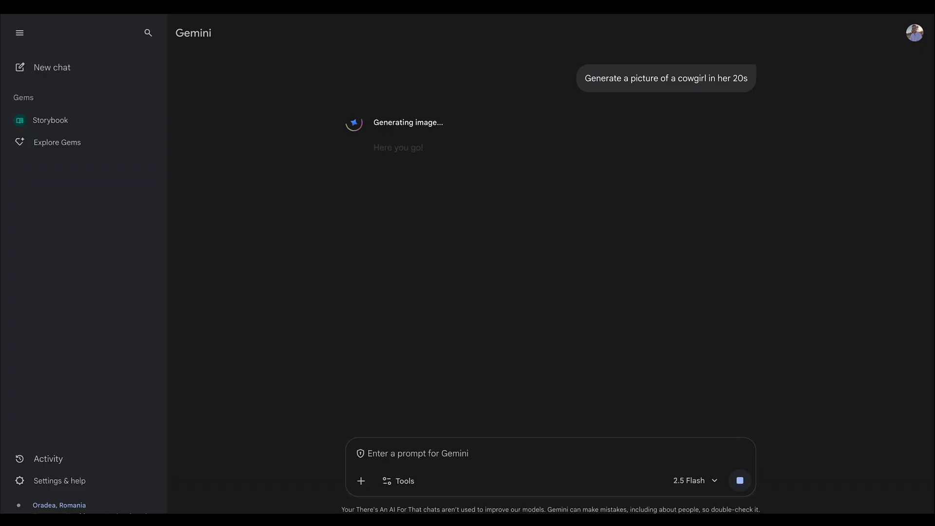
{"action": "type", "text": "Generate"}
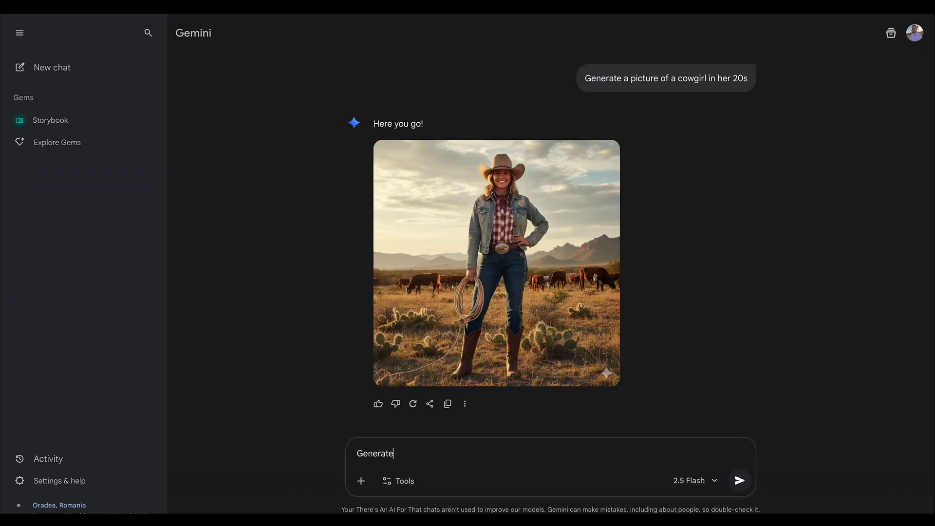
{"action": "type", "text": " a picture of her h"}
{"action": "type", "text": "orse"}
{"action": "key", "text": "Return"}
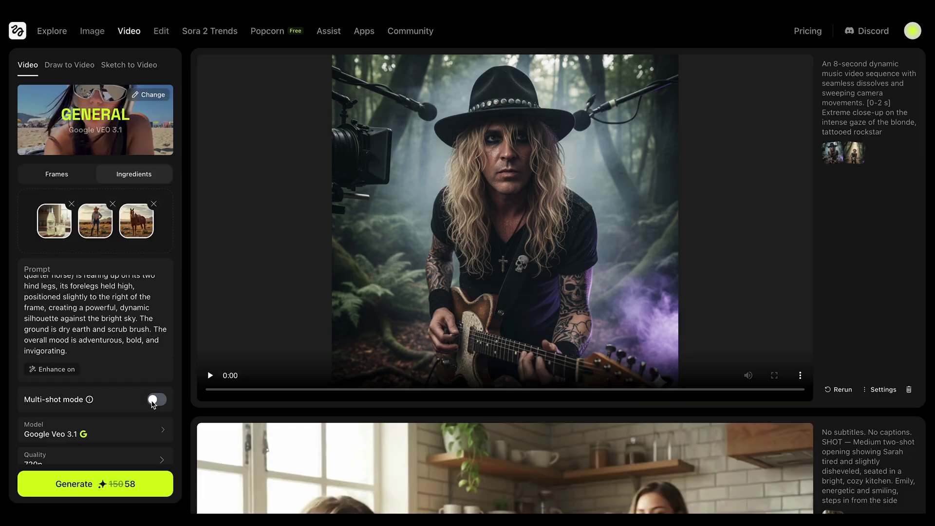
Turn Multi-shot mode on and play the cowgirl Garlic Juice commercial with her horse
{"action": "left_click", "coordinate": [154, 403]}
{"action": "mouse_move", "coordinate": [89, 403]}
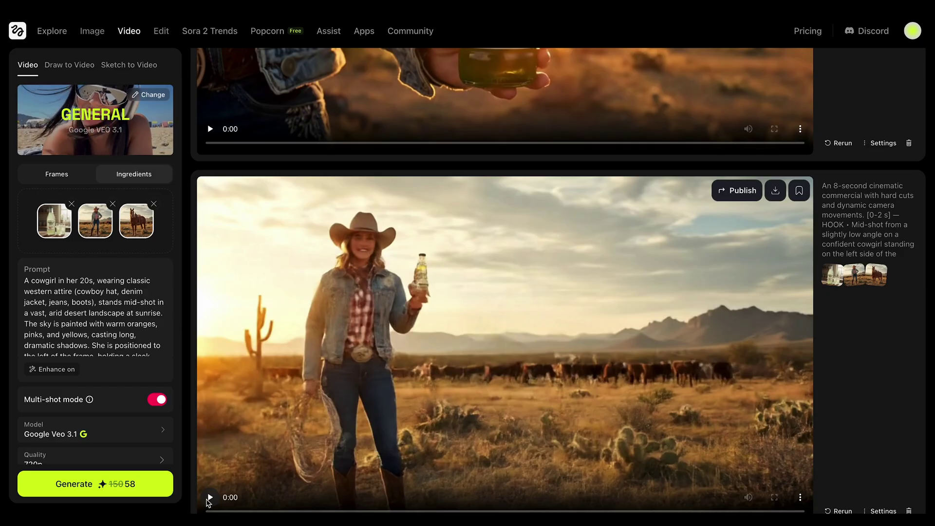
{"action": "left_click", "coordinate": [210, 497]}
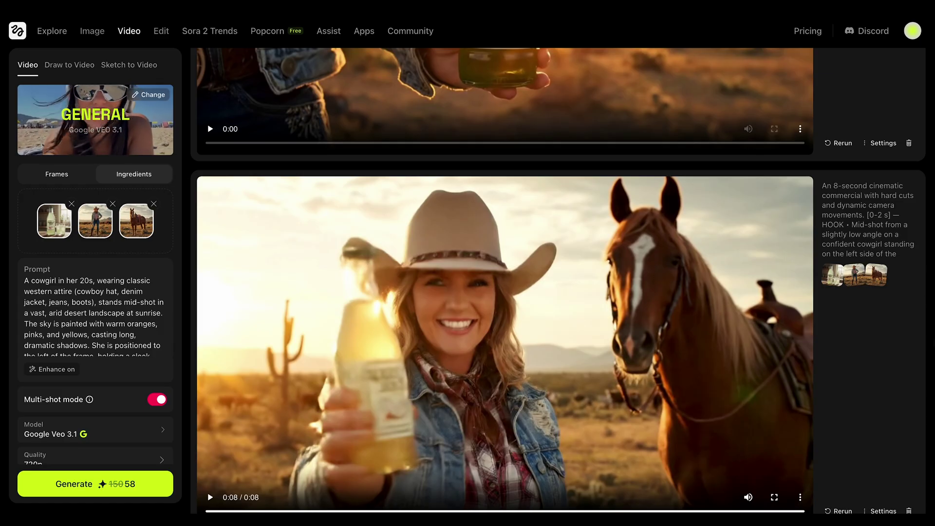
{"action": "scroll", "coordinate": [803, 357], "scroll_direction": "up", "scroll_amount": 5}
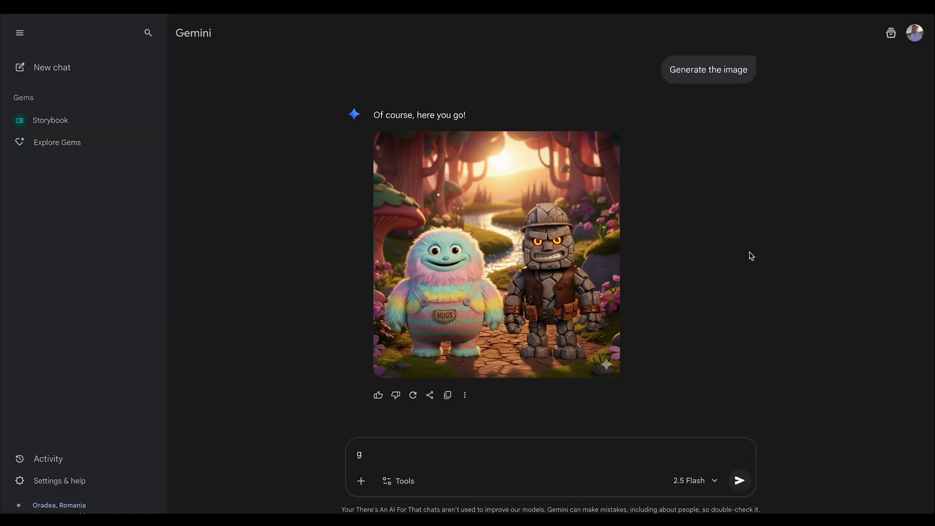
Open the rainbow-monster-and-stone-golem image in the full-screen viewer
{"action": "left_click", "coordinate": [498, 275]}
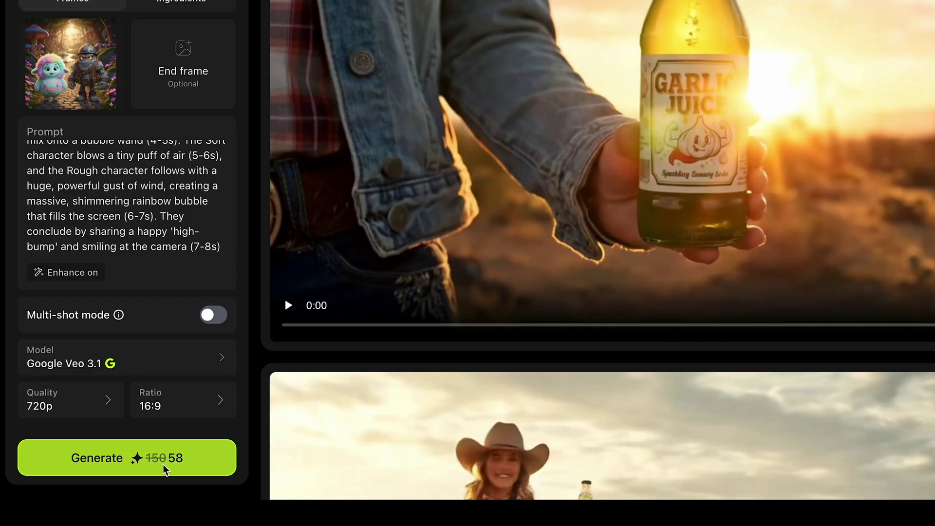
Generate the 8-second cartoon clip from the start frame, then queue a Sora 2 Pro Max version
{"action": "left_click", "coordinate": [164, 468]}
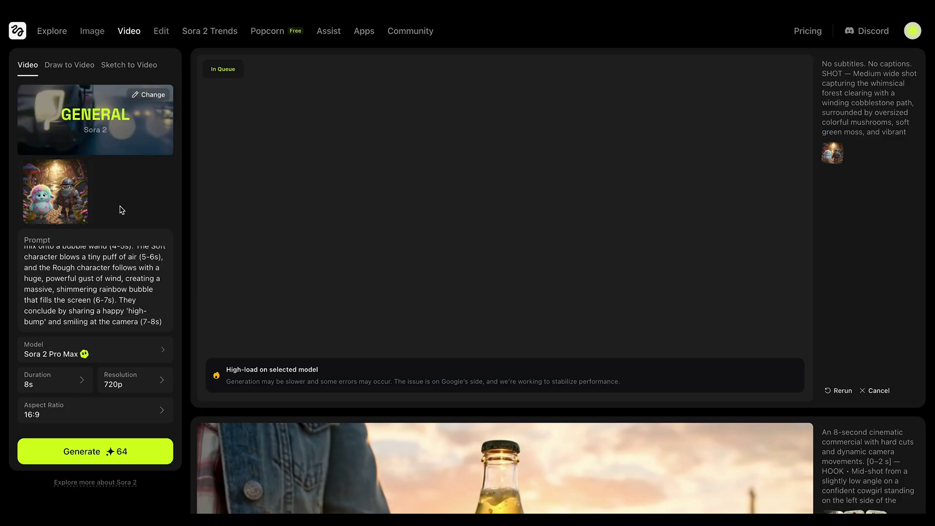
{"action": "left_click", "coordinate": [118, 453]}
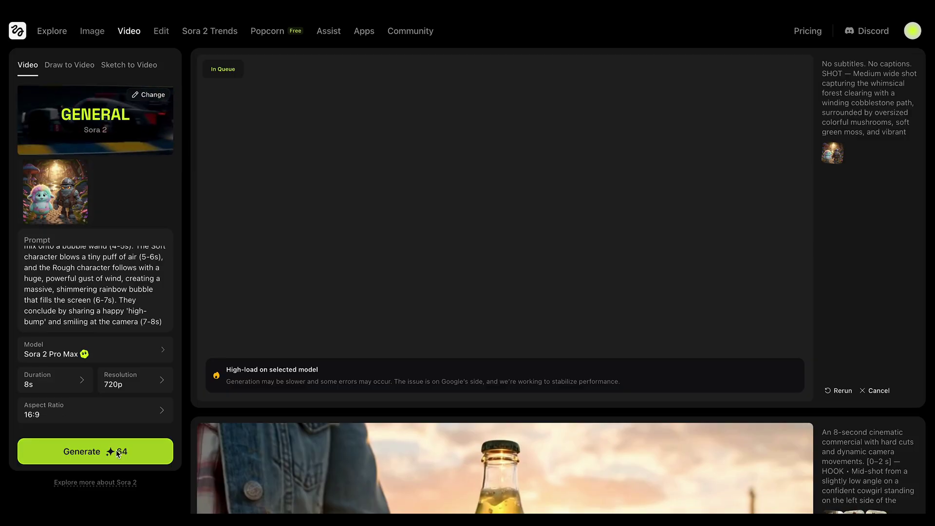
{"action": "scroll", "coordinate": [913, 381], "scroll_direction": "down", "scroll_amount": 5}
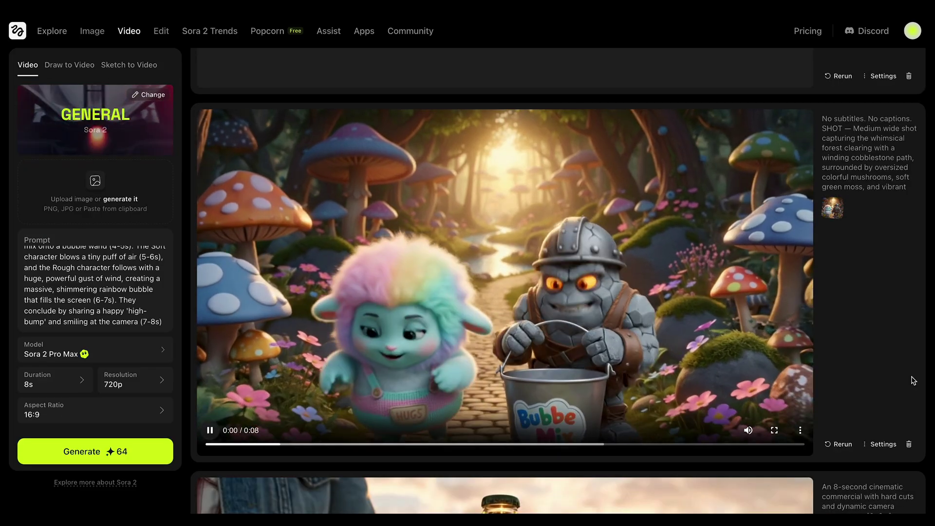